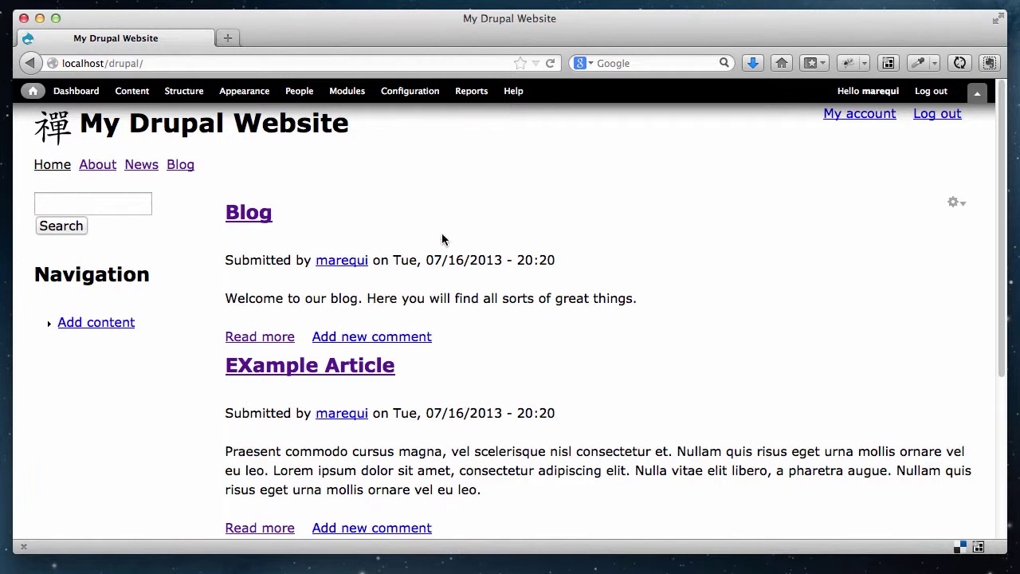
Go to the Modules administration page from the admin toolbar
{"action": "left_click", "coordinate": [349, 92]}
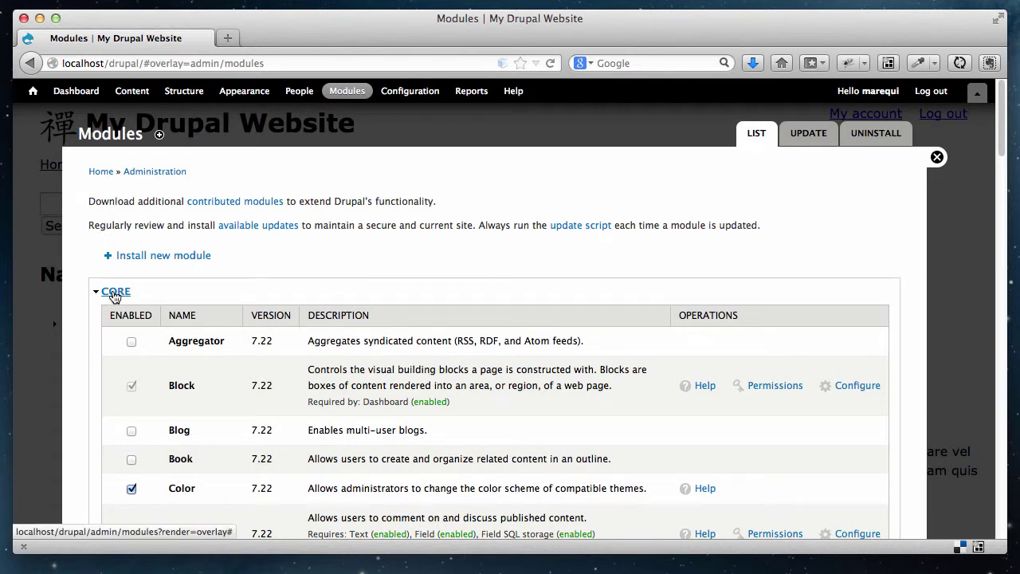
Tick Enabled for CSS Injector under Other and save the module configuration
{"action": "left_click", "coordinate": [115, 292]}
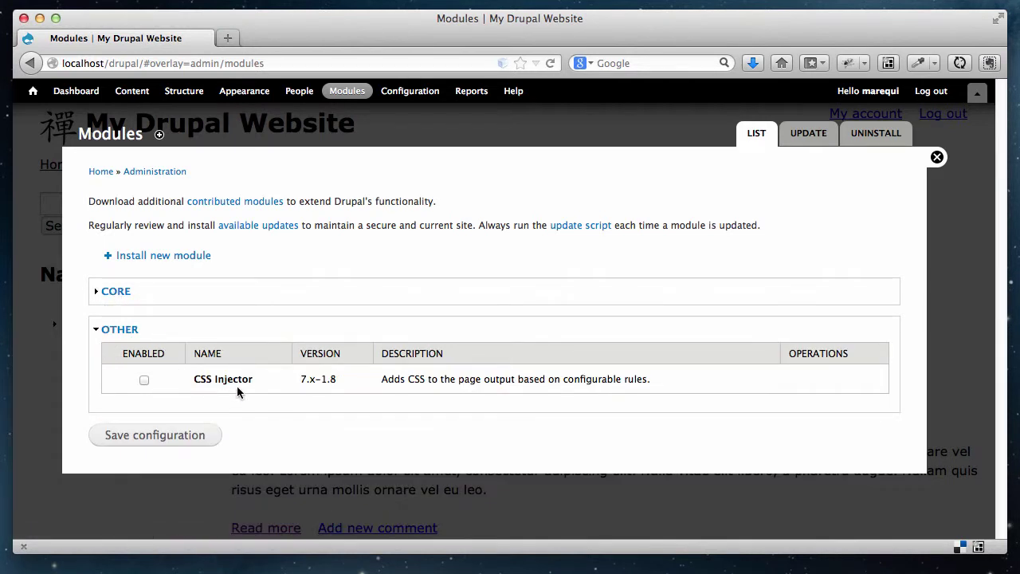
{"action": "left_click", "coordinate": [145, 381]}
{"action": "left_click", "coordinate": [160, 435]}
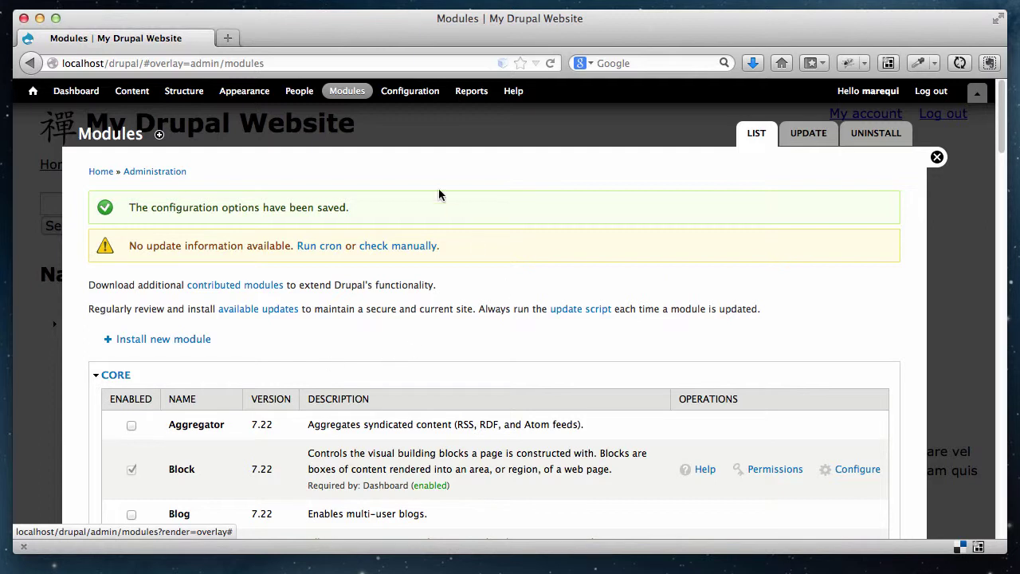
Go to Configuration and open the CSS injector page under Development
{"action": "left_click", "coordinate": [410, 92]}
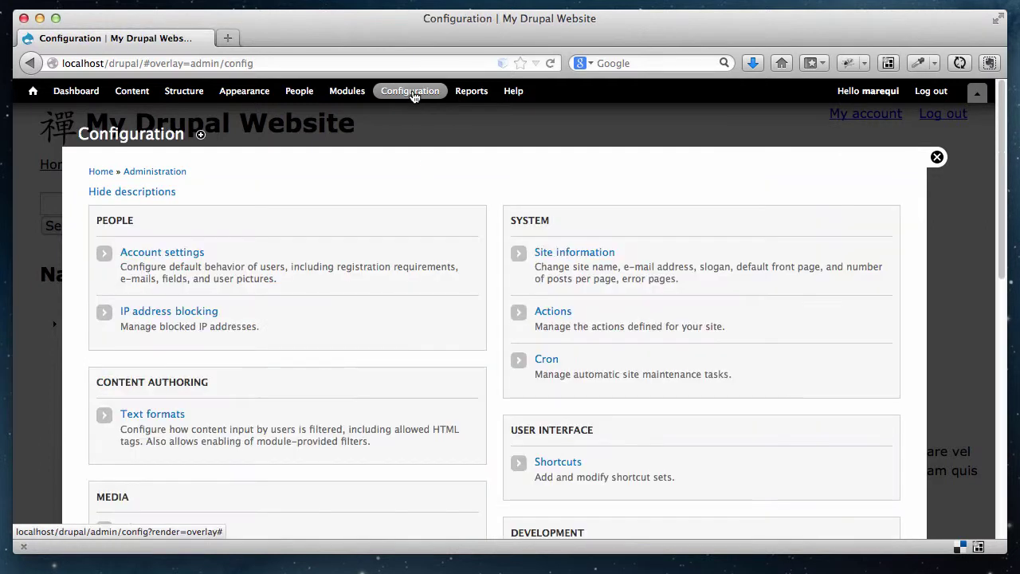
{"action": "scroll", "coordinate": [644, 319], "scroll_direction": "down", "scroll_amount": 5}
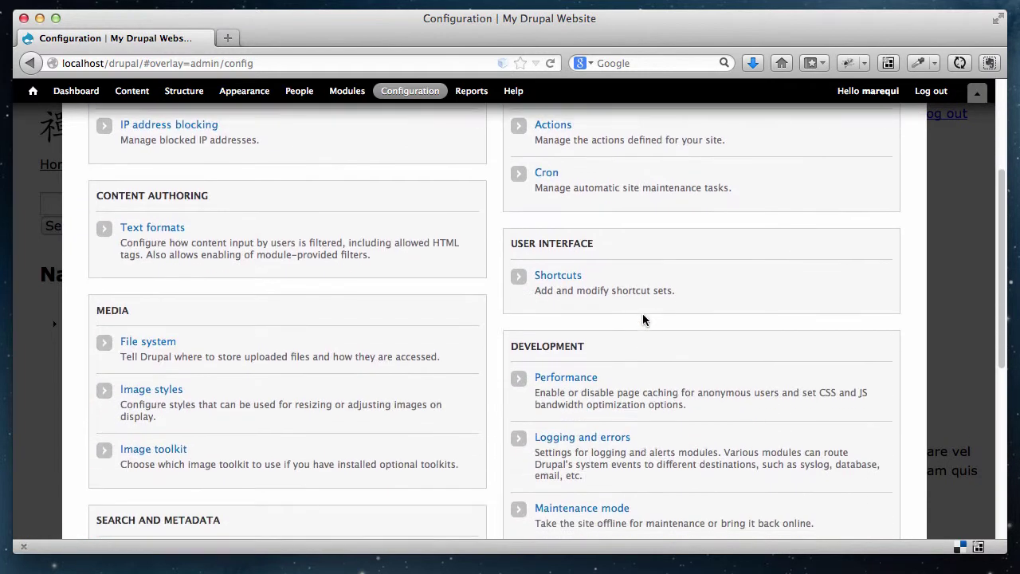
{"action": "scroll", "coordinate": [644, 318], "scroll_direction": "down", "scroll_amount": 2}
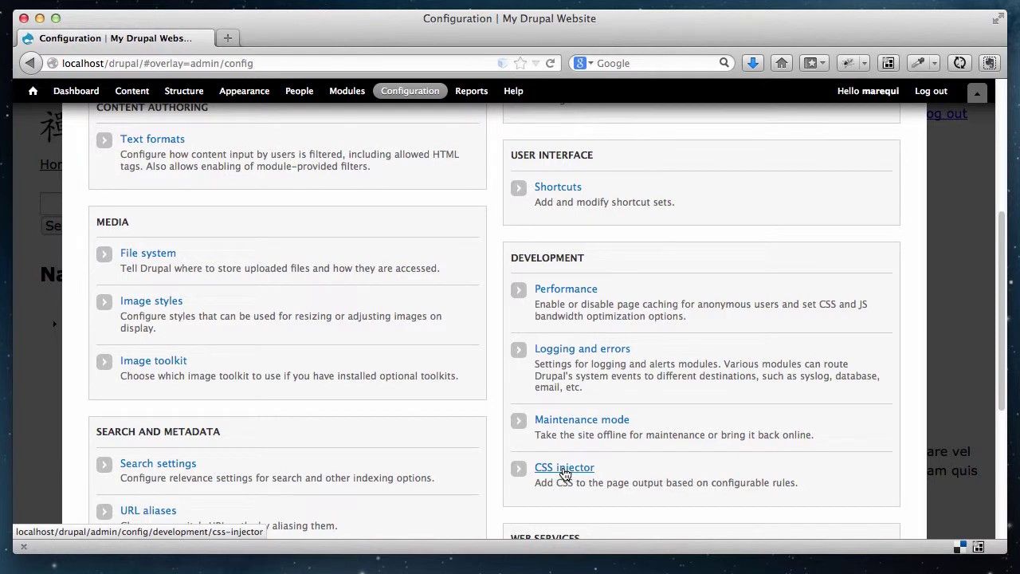
{"action": "left_click", "coordinate": [564, 470]}
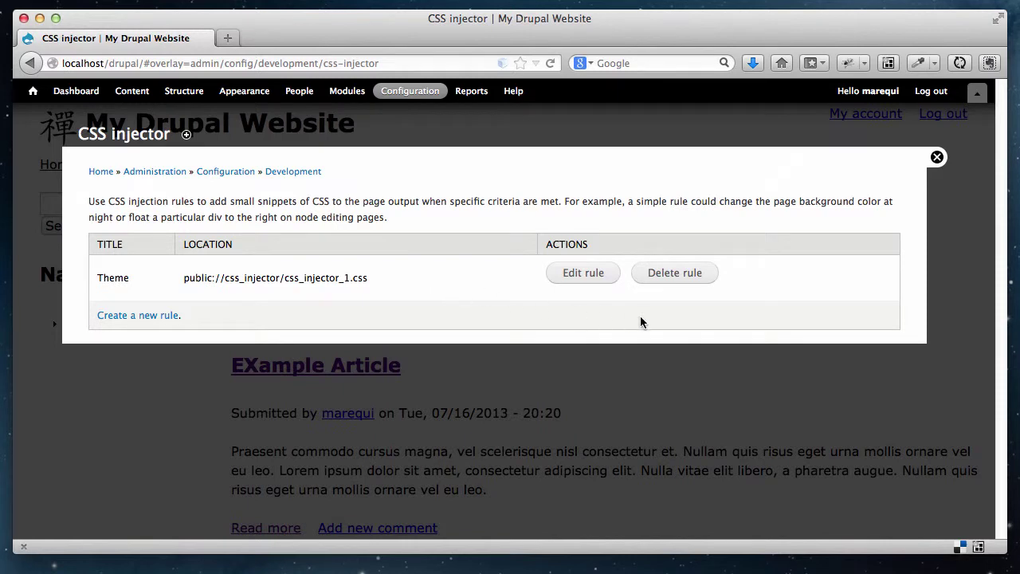
Delete the Theme CSS rule and confirm the deletion
{"action": "left_click", "coordinate": [675, 279]}
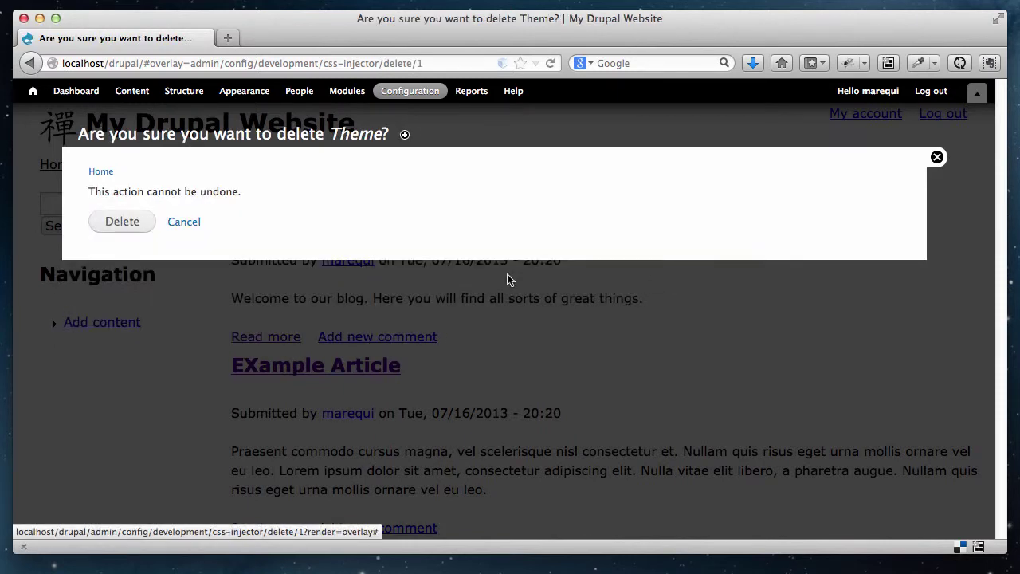
{"action": "left_click", "coordinate": [127, 227]}
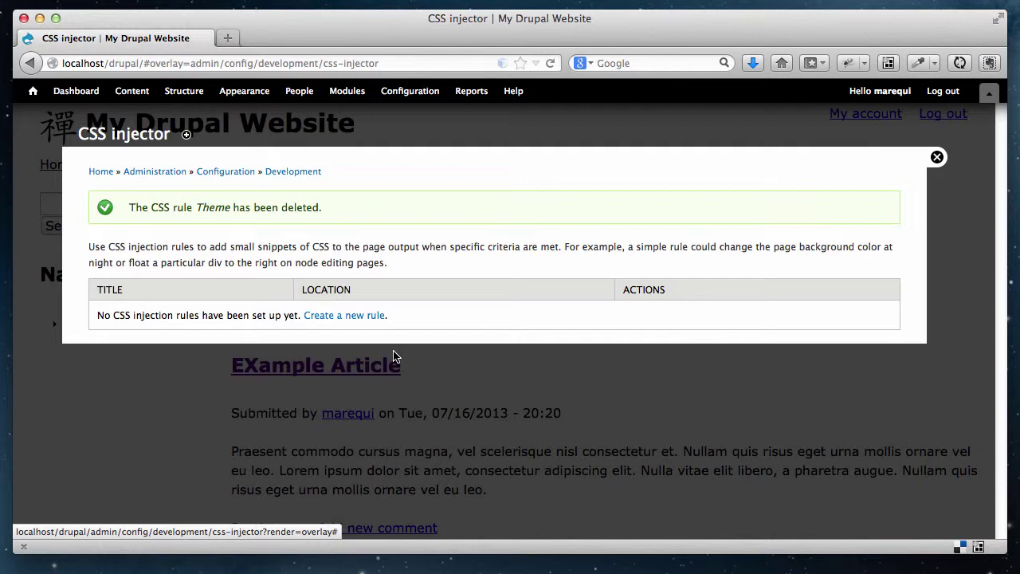
Start a new CSS injector rule titled 'Navigation'
{"action": "left_click", "coordinate": [358, 322]}
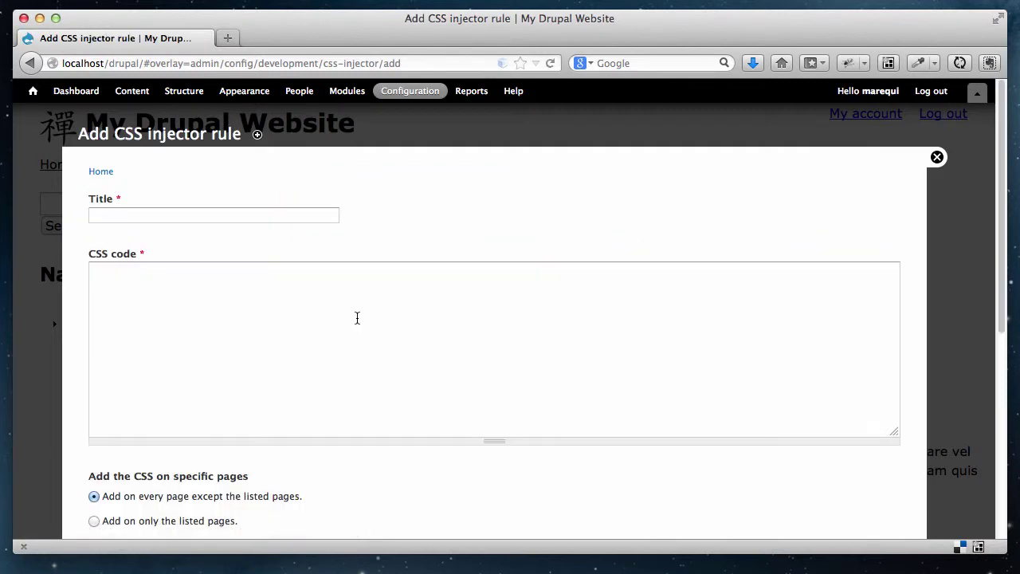
{"action": "left_click", "coordinate": [150, 218]}
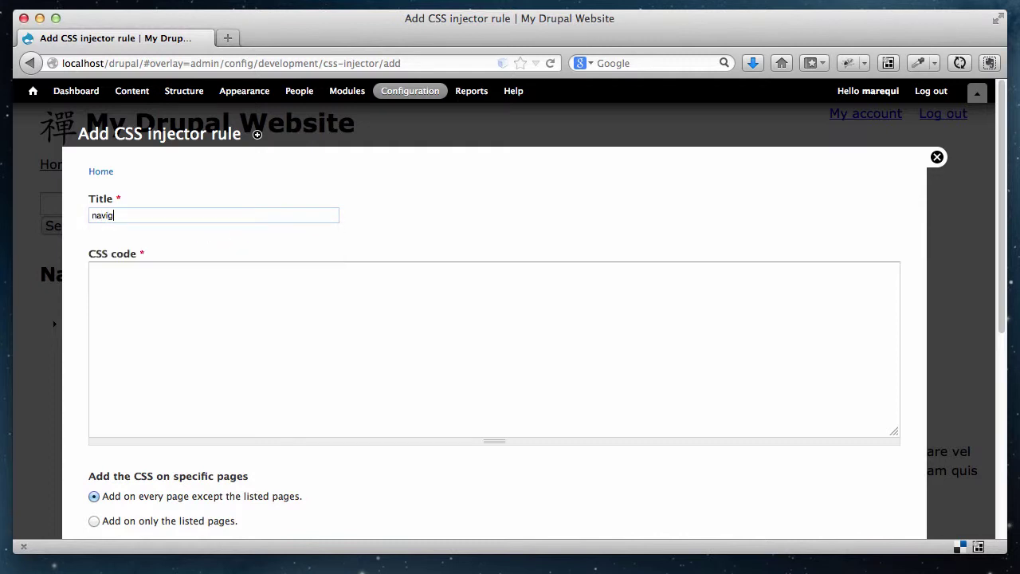
{"action": "type", "text": "Navigation"}
{"action": "left_click", "coordinate": [154, 316]}
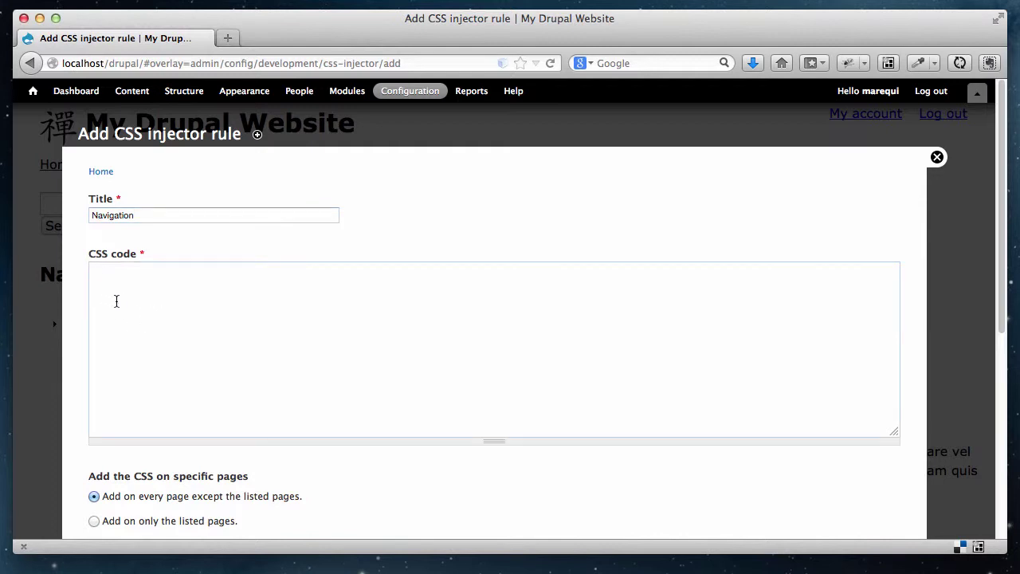
Exclude admin* pages from the rule and keep Media set to All
{"action": "scroll", "coordinate": [78, 308], "scroll_direction": "down", "scroll_amount": 3}
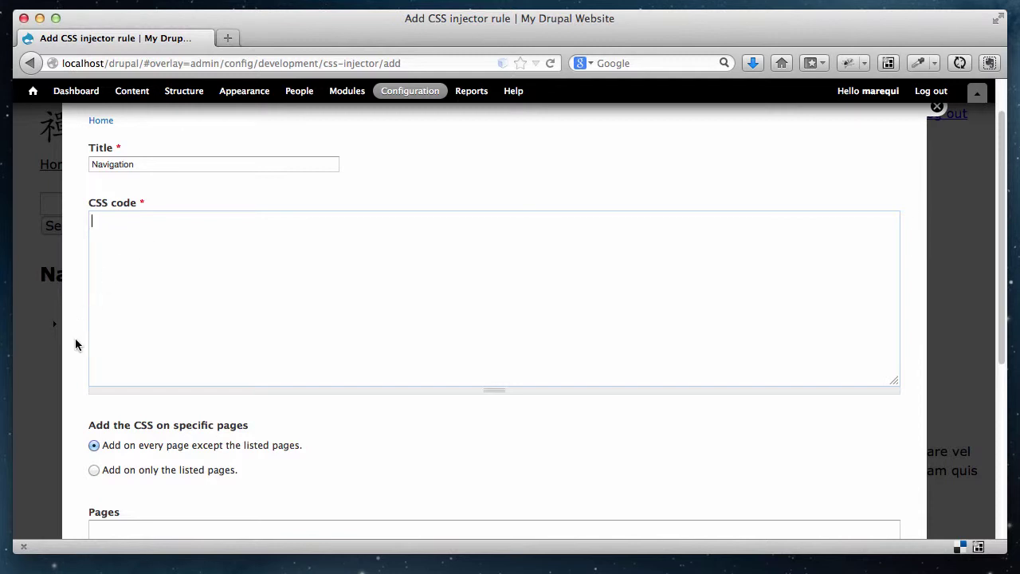
{"action": "scroll", "coordinate": [76, 344], "scroll_direction": "down", "scroll_amount": 5}
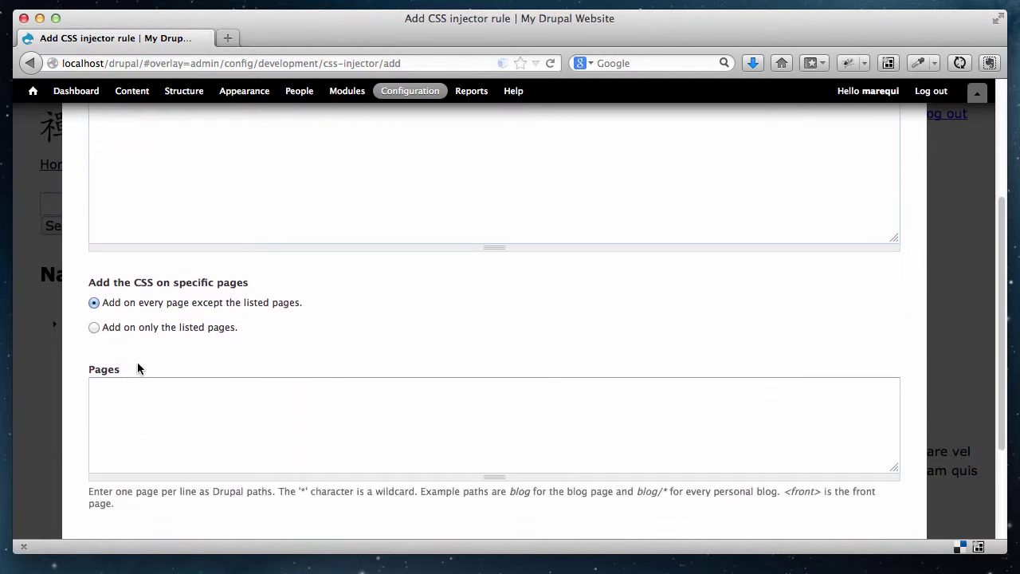
{"action": "left_click", "coordinate": [130, 412]}
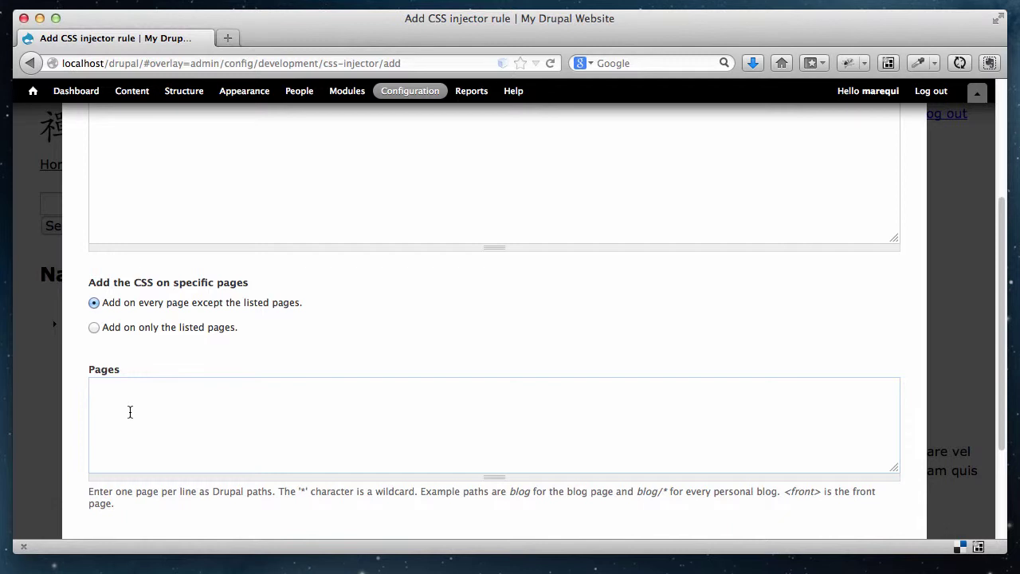
{"action": "type", "text": "in*"}
{"action": "left_click", "coordinate": [191, 63]}
{"action": "left_click_drag", "start_coordinate": [191, 64], "coordinate": [418, 72]}
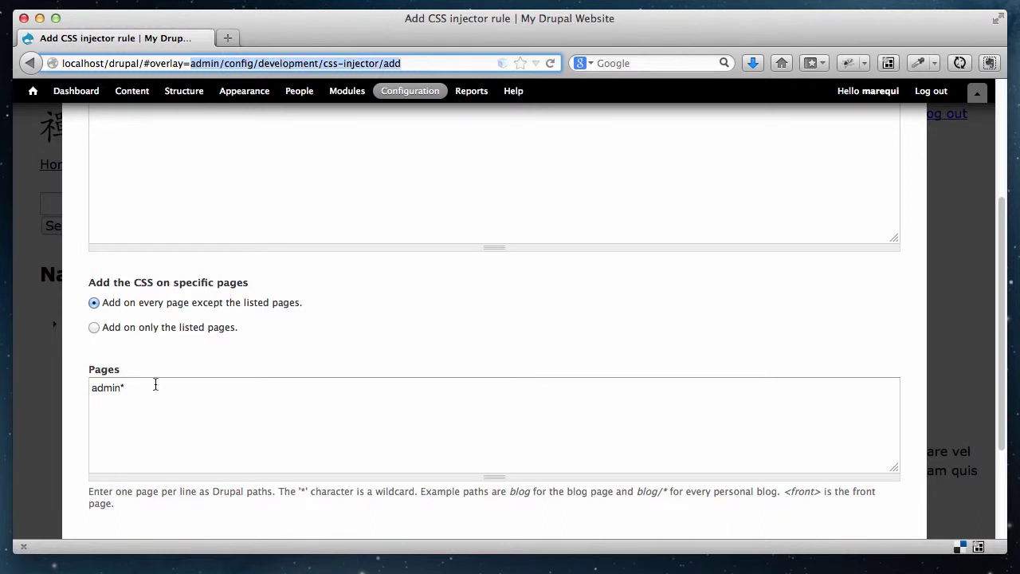
{"action": "left_click", "coordinate": [124, 417]}
{"action": "scroll", "coordinate": [123, 417], "scroll_direction": "down", "scroll_amount": 3}
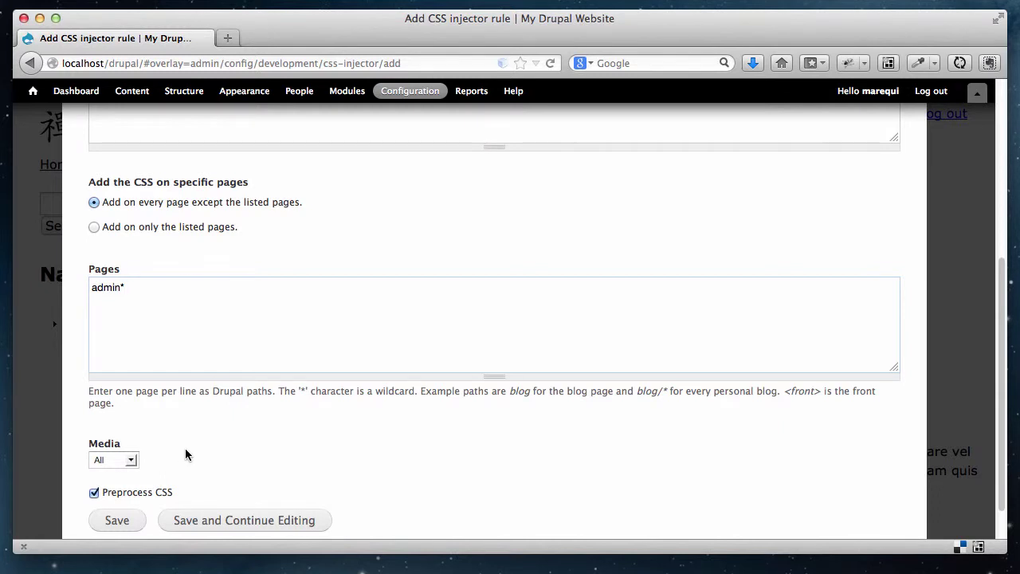
{"action": "left_click", "coordinate": [131, 460]}
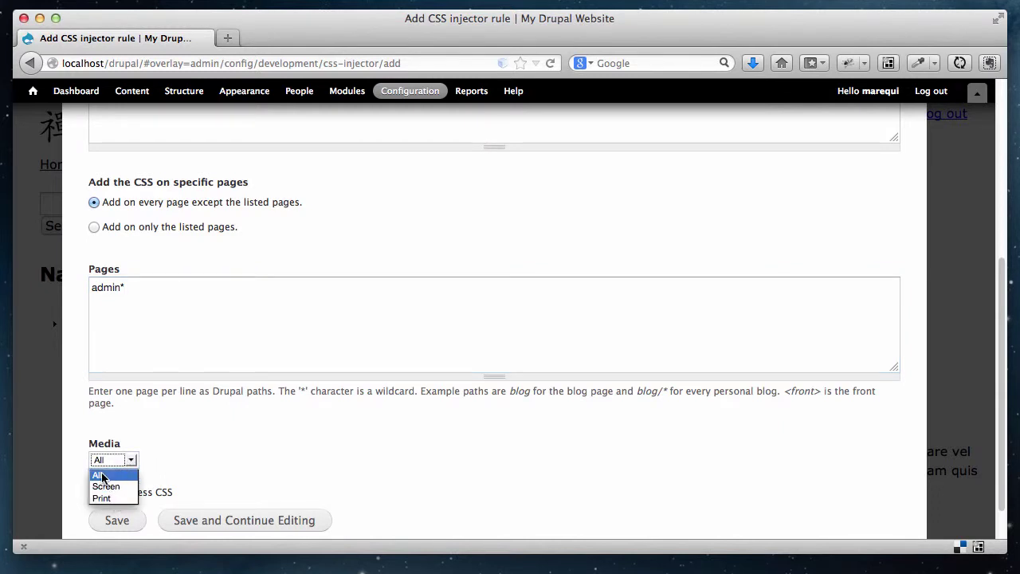
{"action": "left_click", "coordinate": [101, 475]}
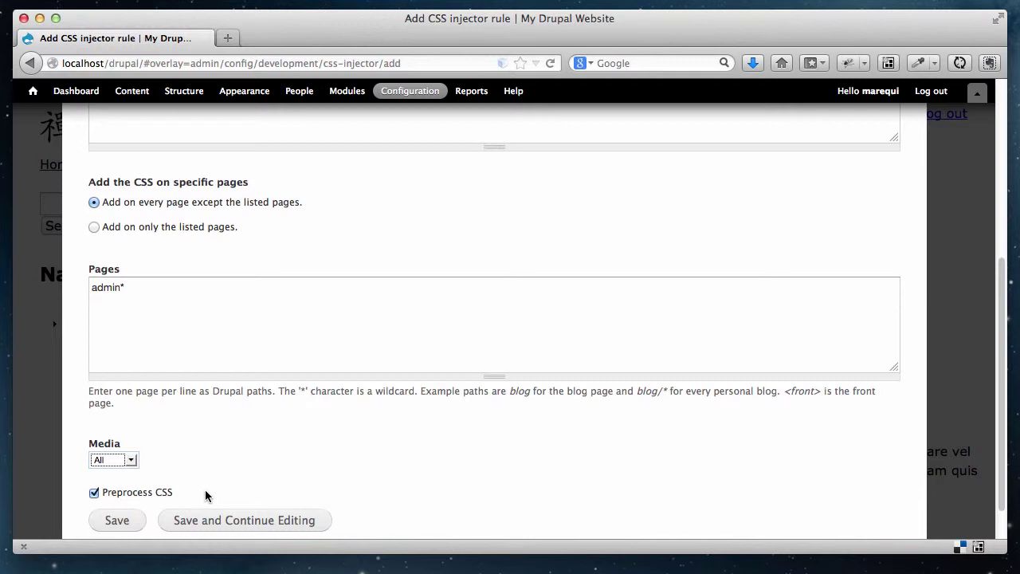
Enter body {background-color: yellow;} as the rule's CSS code and save with Save and Continue Editing
{"action": "left_click", "coordinate": [245, 522]}
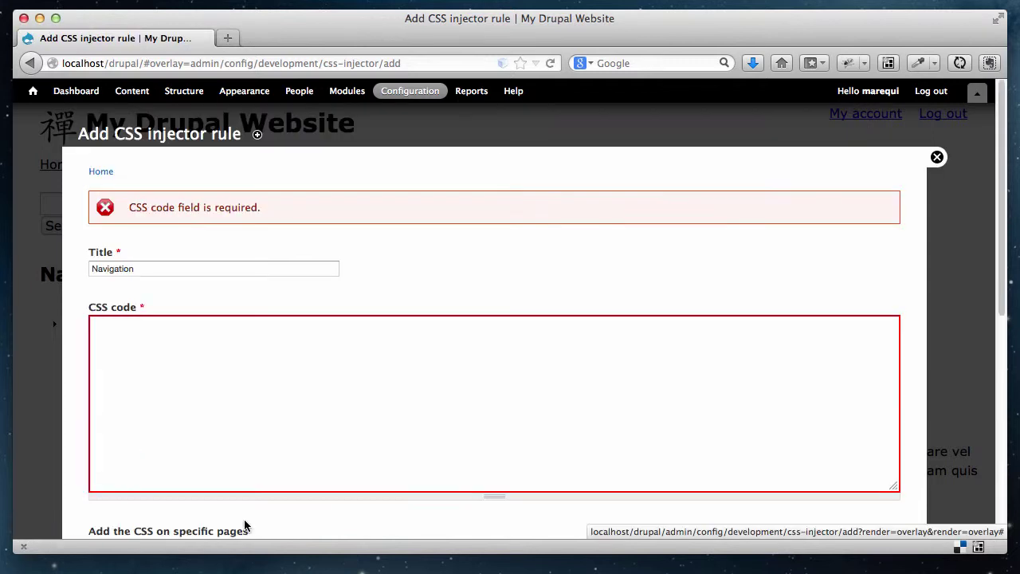
{"action": "left_click", "coordinate": [188, 419]}
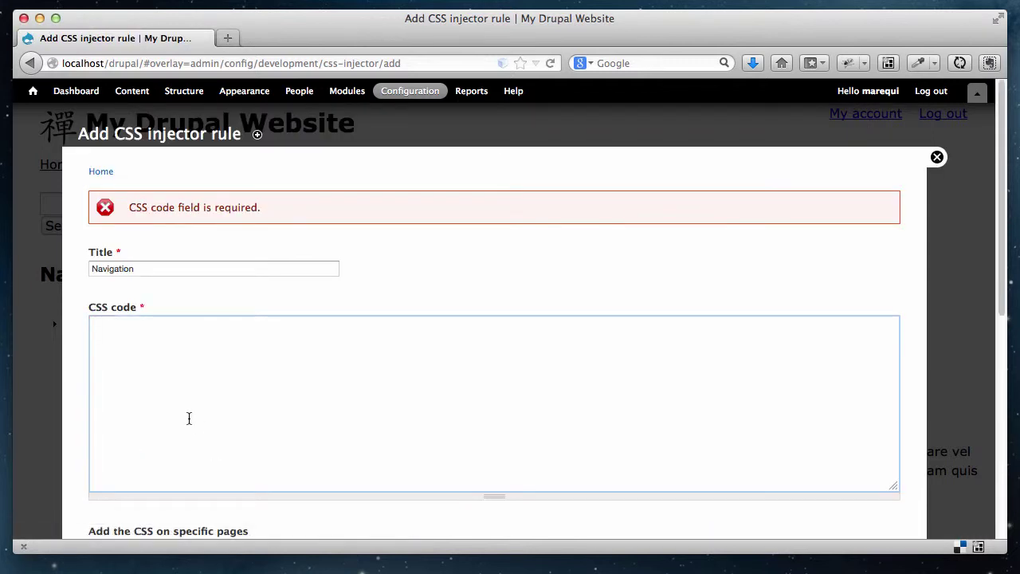
{"action": "type", "text": "body {background-color:"}
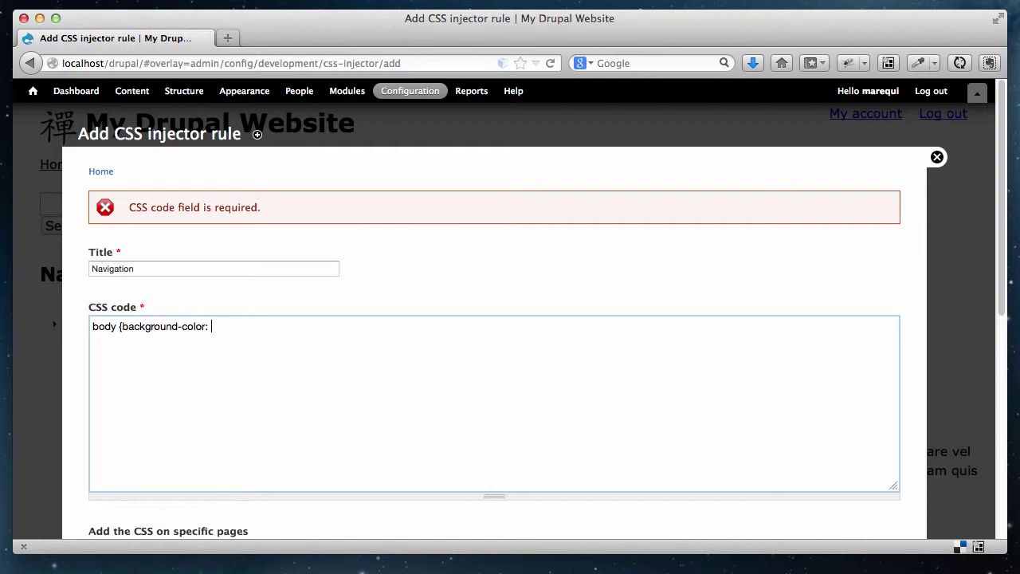
{"action": "type", "text": " yellow;}"}
{"action": "scroll", "coordinate": [77, 412], "scroll_direction": "down", "scroll_amount": 10}
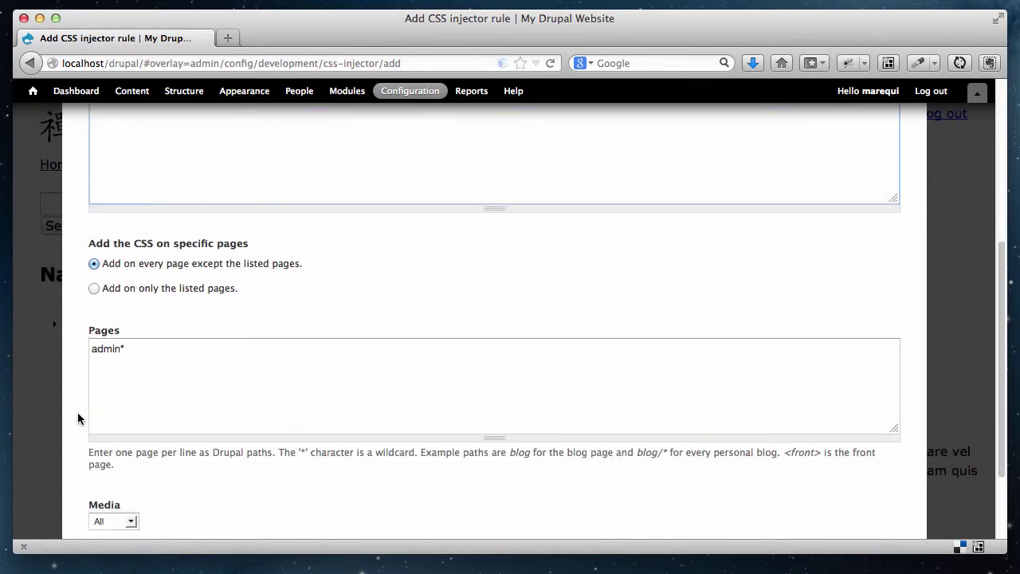
{"action": "left_click", "coordinate": [194, 483]}
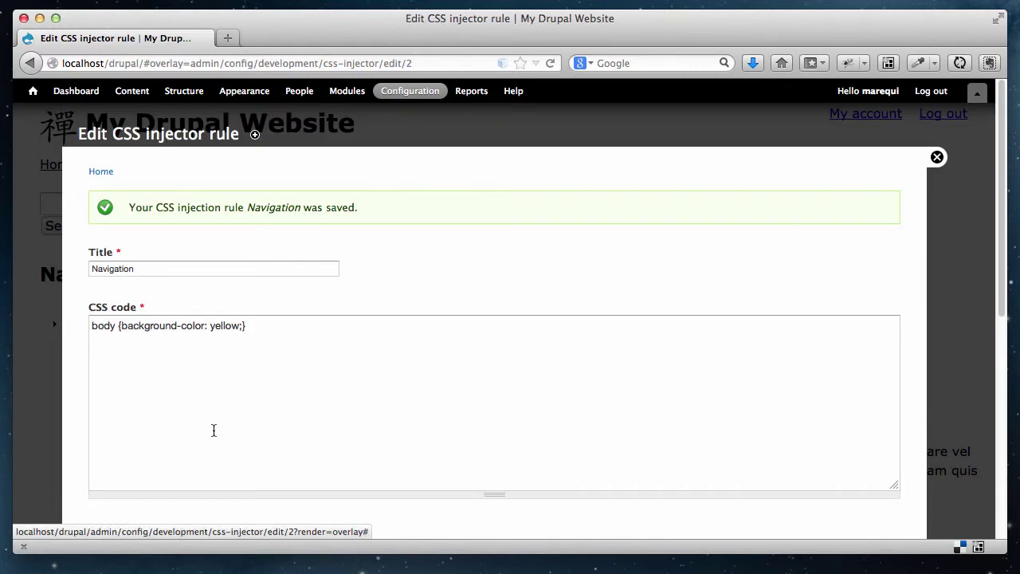
Load localhost/drupal/ in a new tab and view the front page's yellow background
{"action": "left_click", "coordinate": [227, 37]}
{"action": "type", "text": "localhost/"}
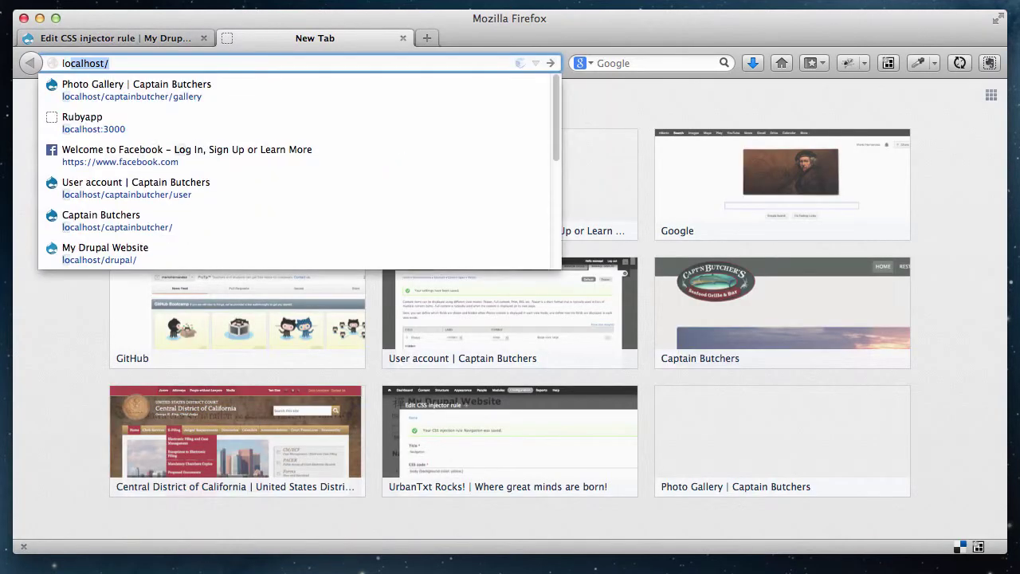
{"action": "key", "text": "Right"}
{"action": "type", "text": "dr"}
{"action": "key", "text": "Return"}
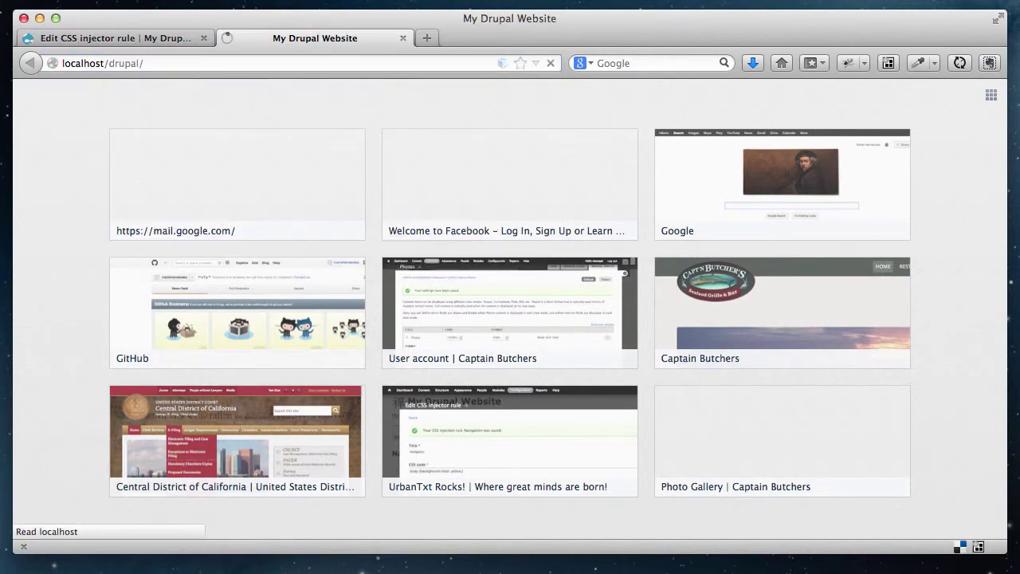
{"action": "left_click", "coordinate": [171, 38]}
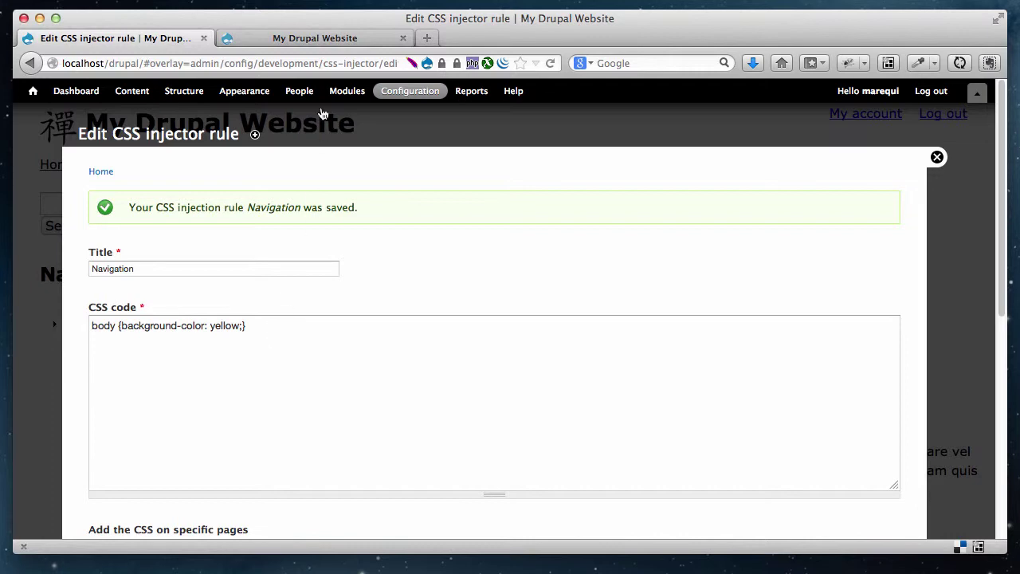
{"action": "left_click", "coordinate": [318, 43]}
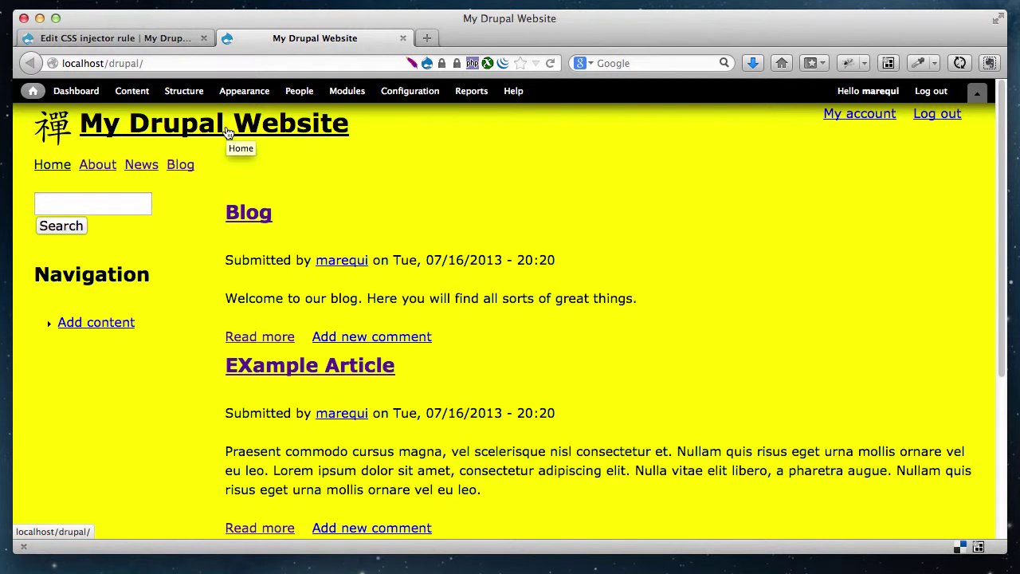
Delete the body {background-color: yellow;} code without saving, then view the front page again
{"action": "left_click", "coordinate": [139, 41]}
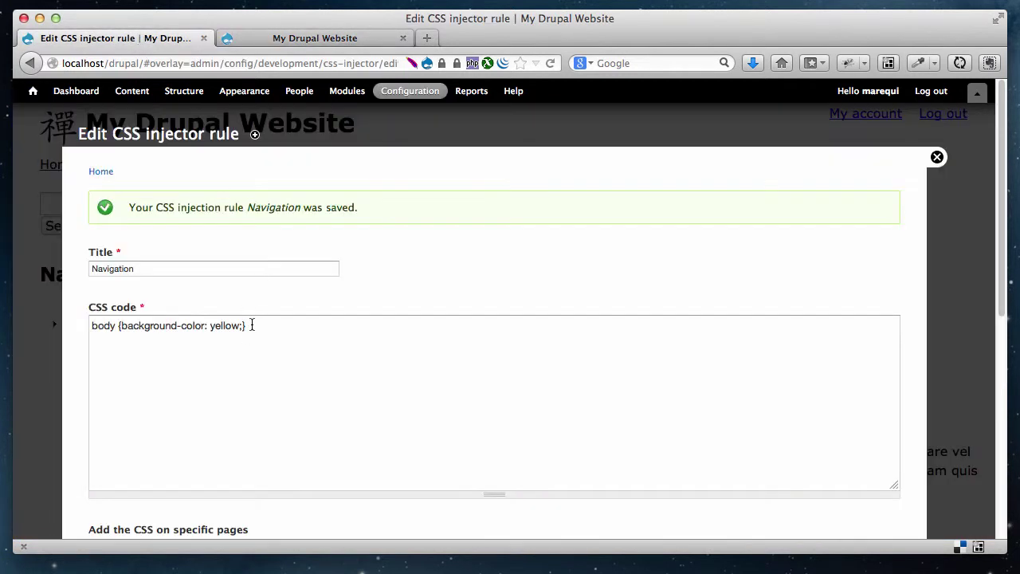
{"action": "left_click_drag", "start_coordinate": [251, 325], "coordinate": [70, 318]}
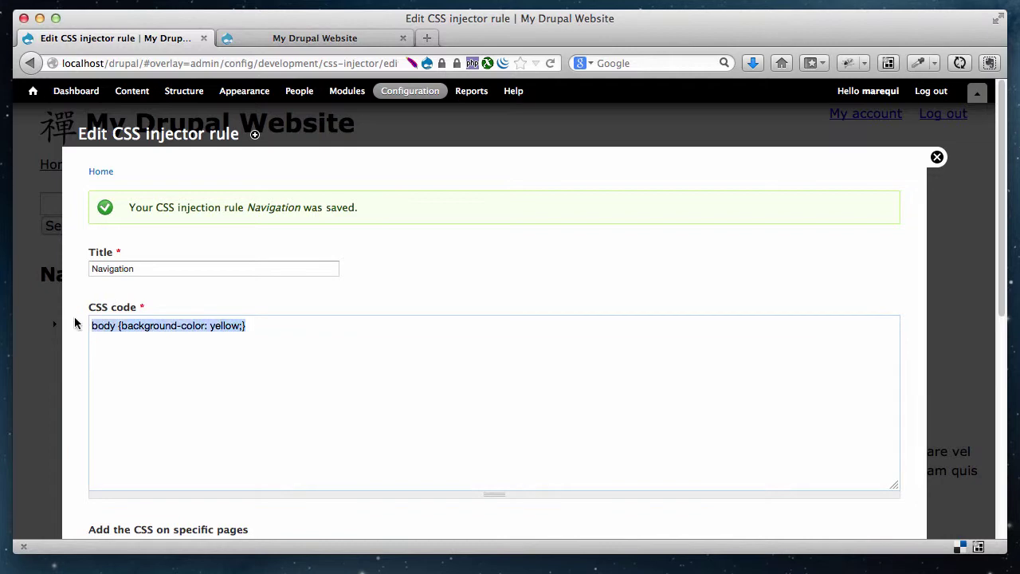
{"action": "key", "text": "BackSpace"}
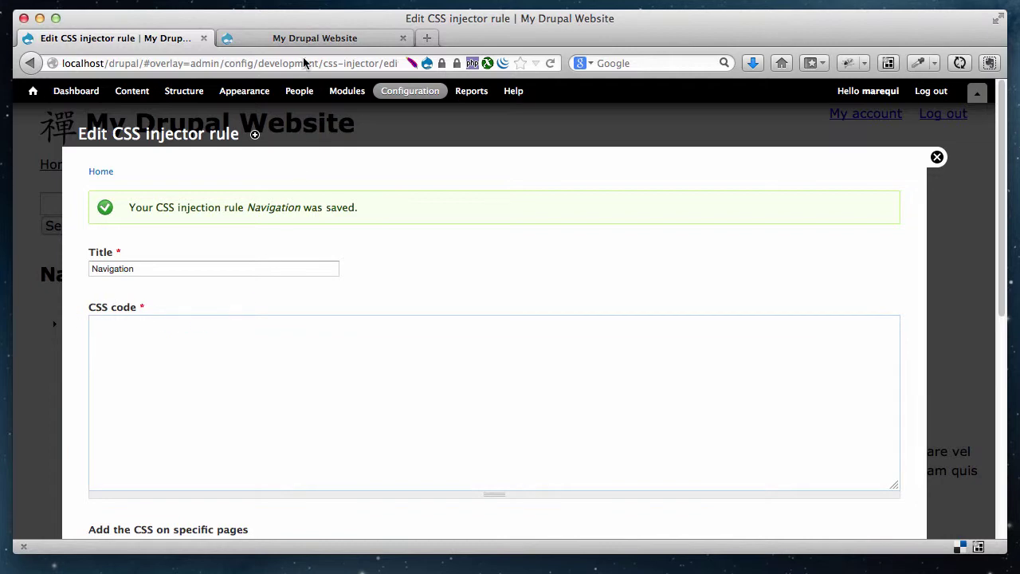
{"action": "left_click", "coordinate": [315, 38]}
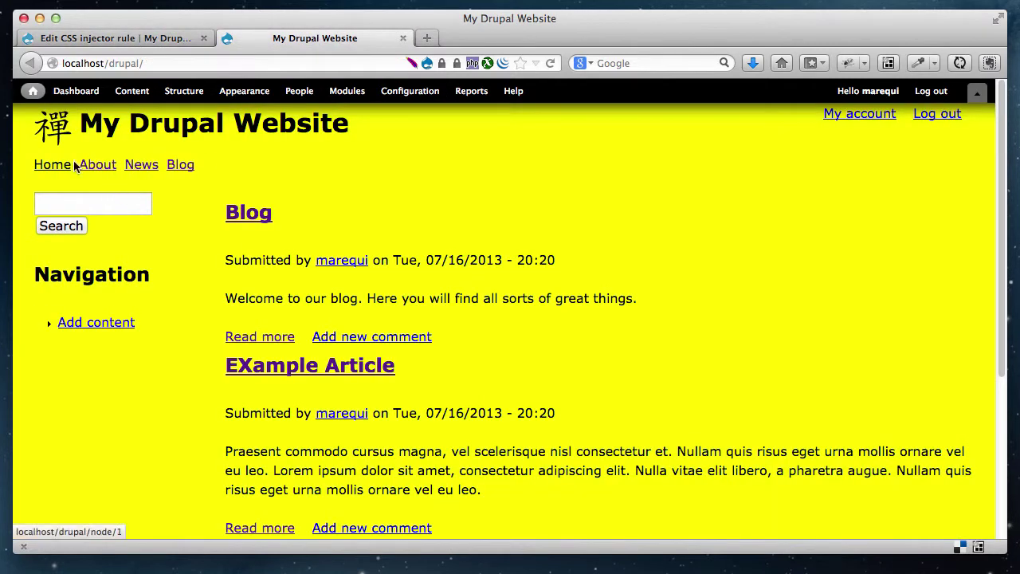